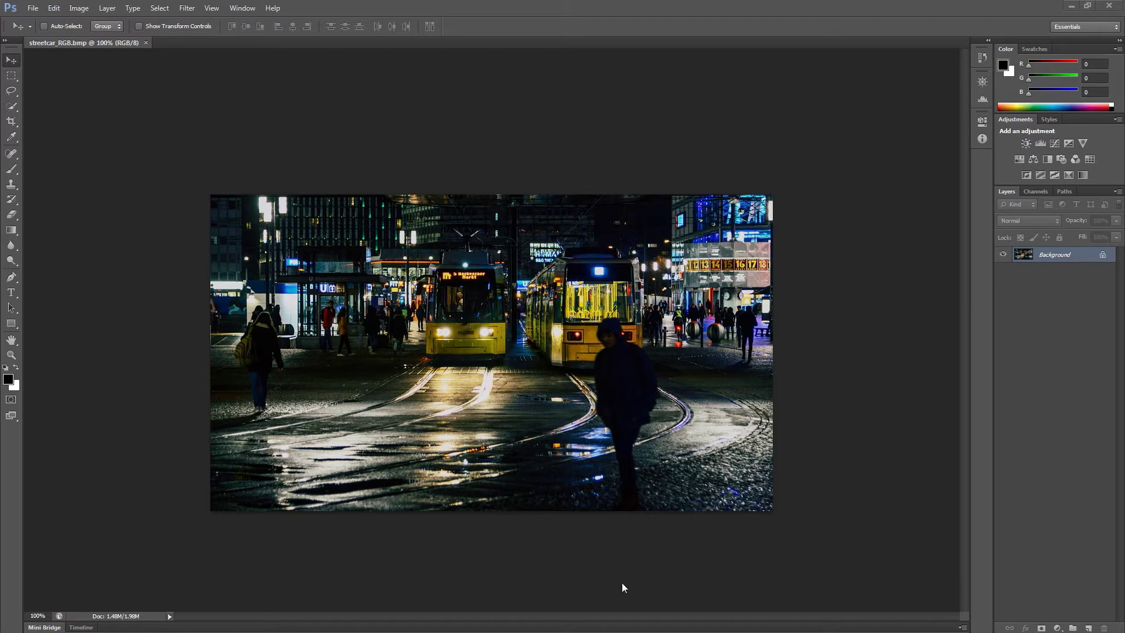
Expand the Info panel and review its colour readout modes without changing them.
{"action": "left_click", "coordinate": [982, 138]}
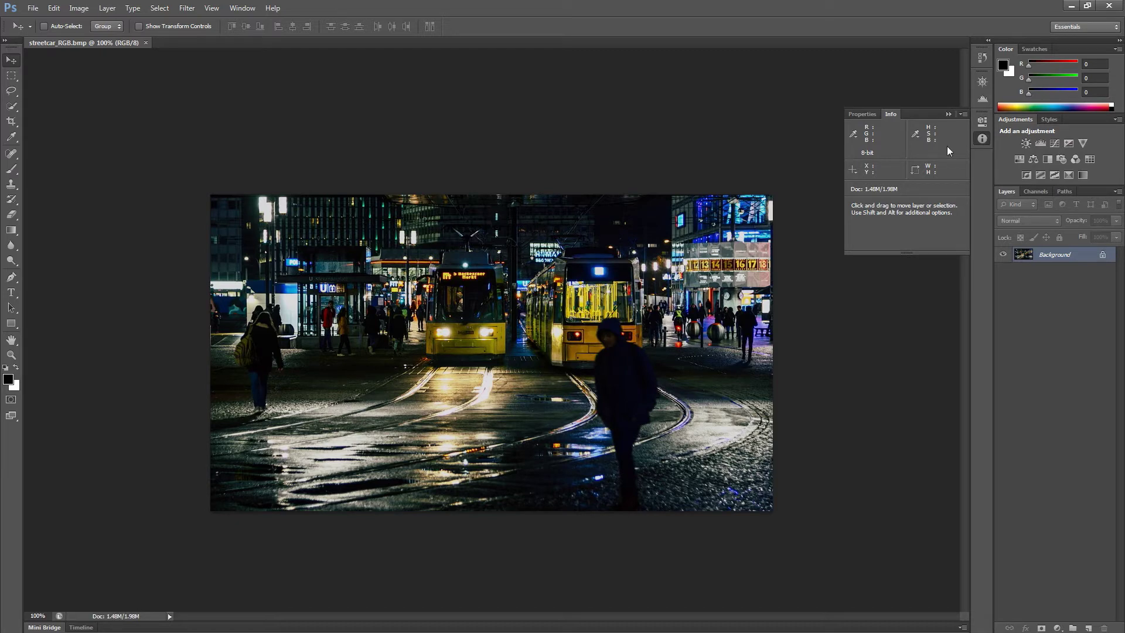
{"action": "left_click", "coordinate": [854, 134]}
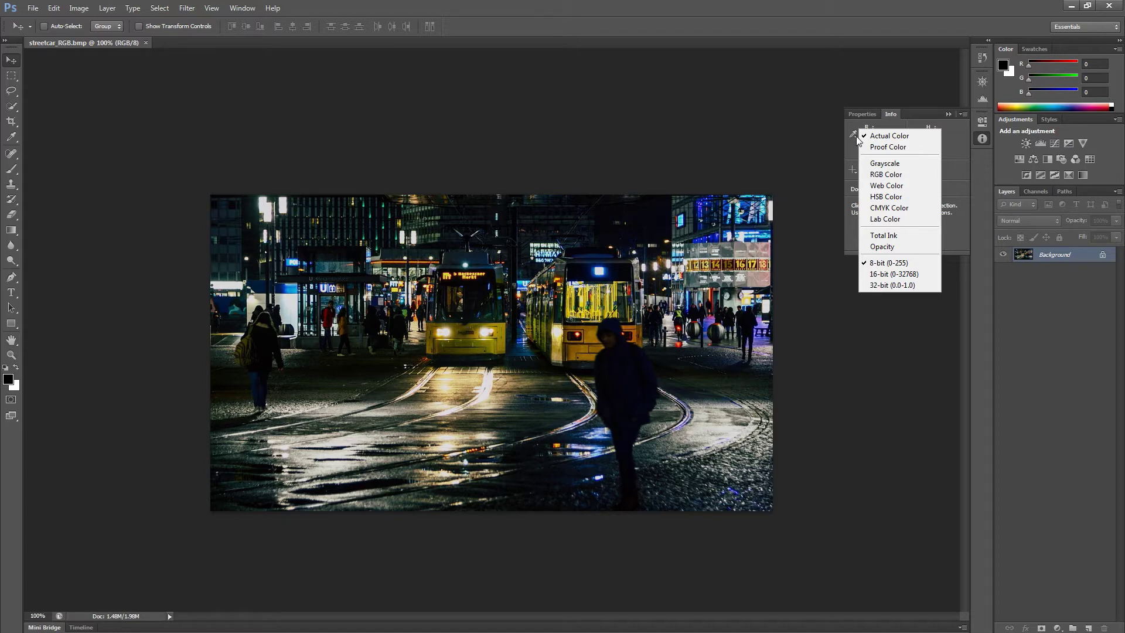
{"action": "left_click", "coordinate": [856, 136]}
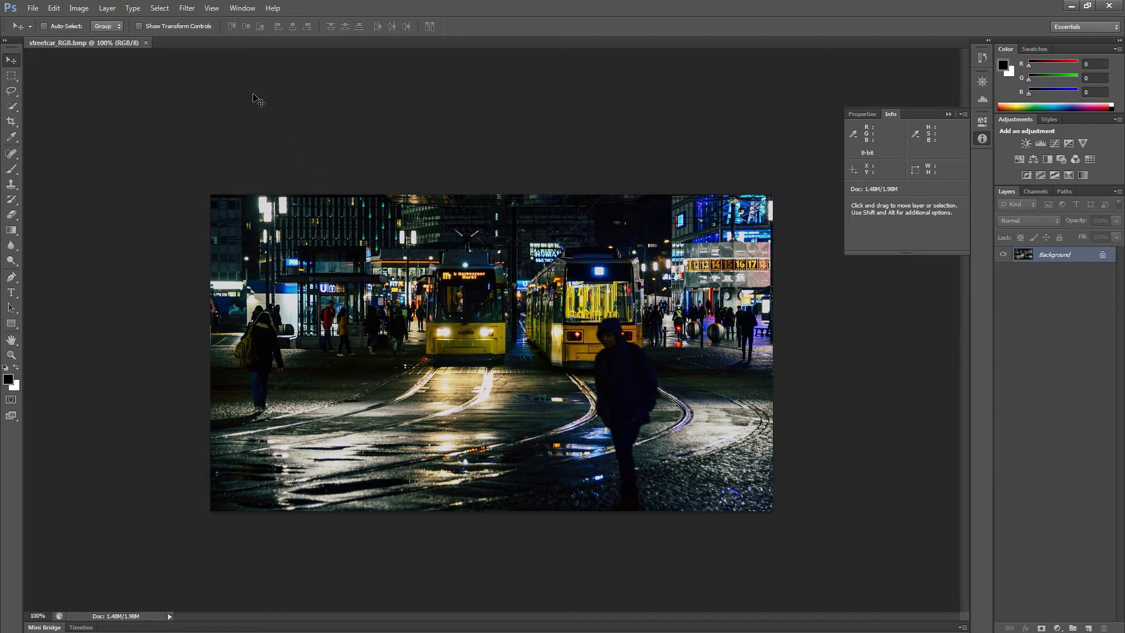
Launch Filter > Richard Rosenman > Depth Of Field Generator PRO with the preview zoomed to 50%.
{"action": "left_click", "coordinate": [187, 8]}
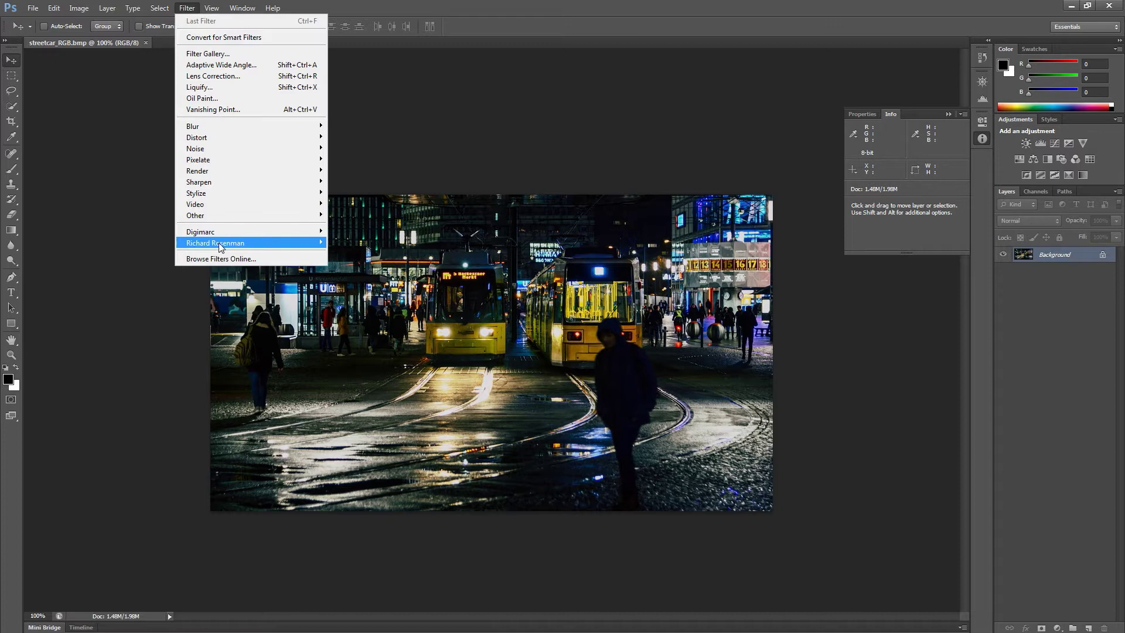
{"action": "mouse_move", "coordinate": [217, 243]}
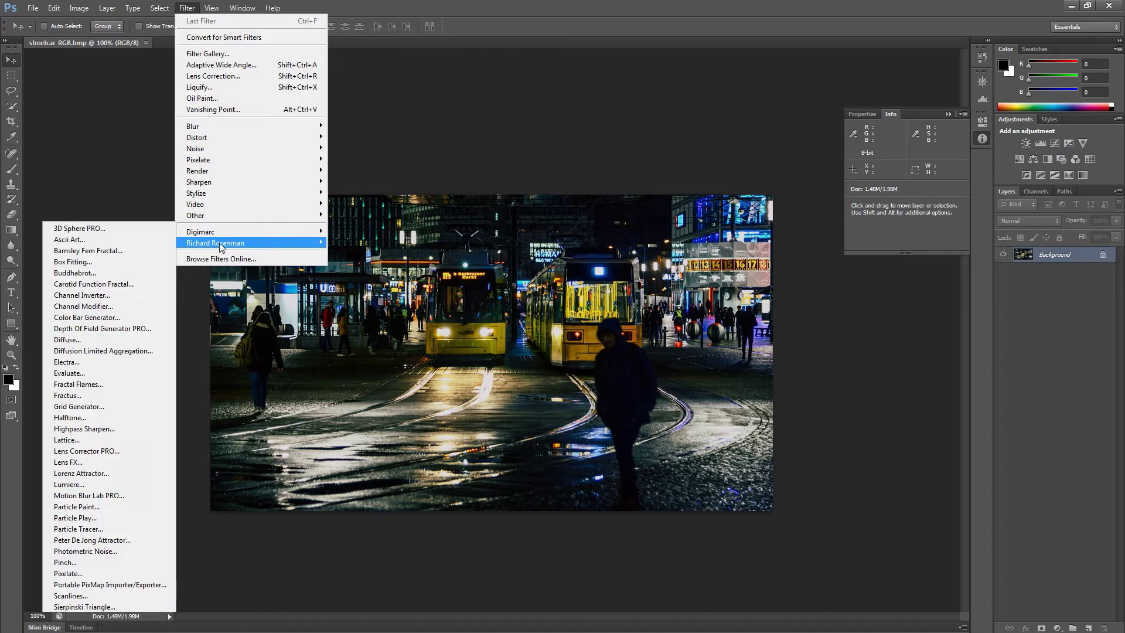
{"action": "left_click", "coordinate": [136, 328]}
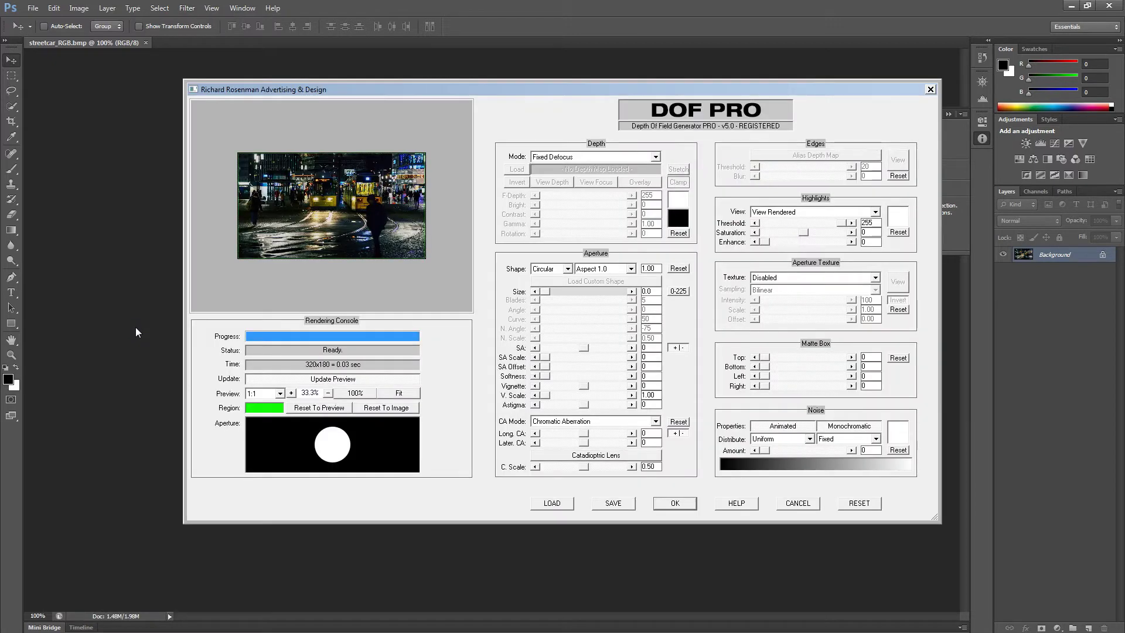
{"action": "left_click", "coordinate": [291, 394]}
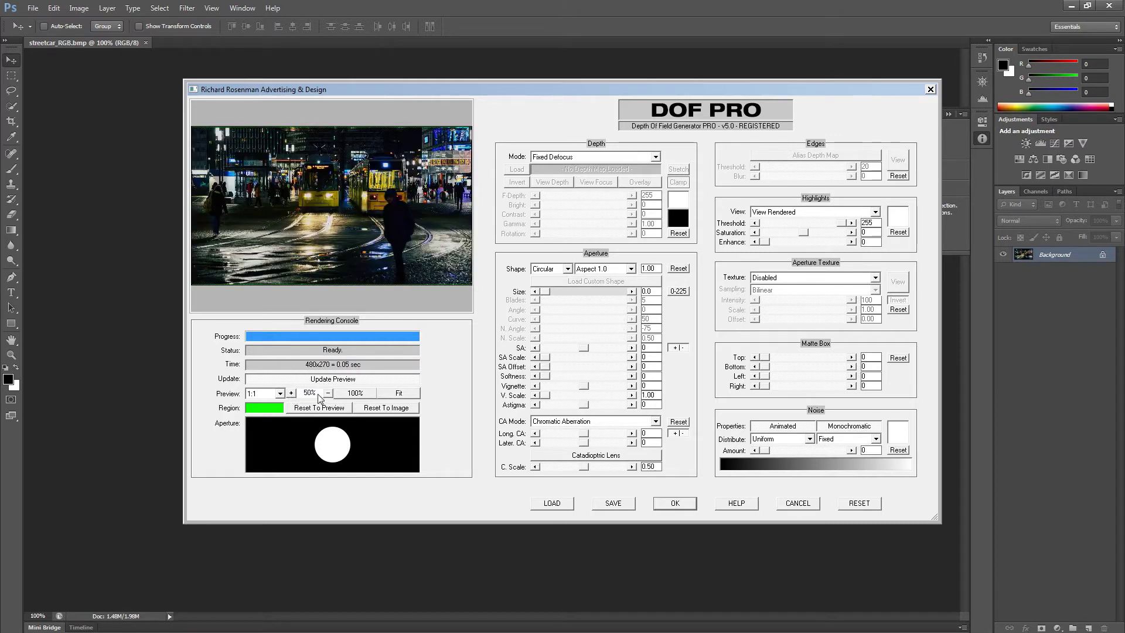
Switch Mode to Depth Map, load streetcar_DM.bmp, and toggle View Depth to compare it with the photo.
{"action": "left_click", "coordinate": [572, 157]}
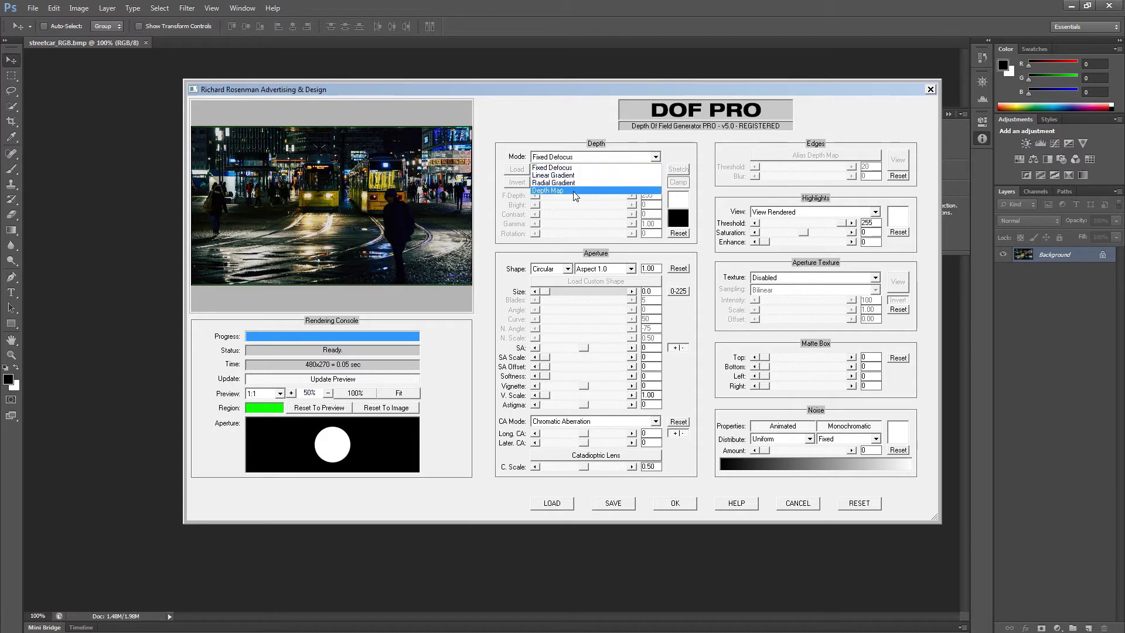
{"action": "left_click", "coordinate": [548, 190]}
{"action": "left_click", "coordinate": [517, 169]}
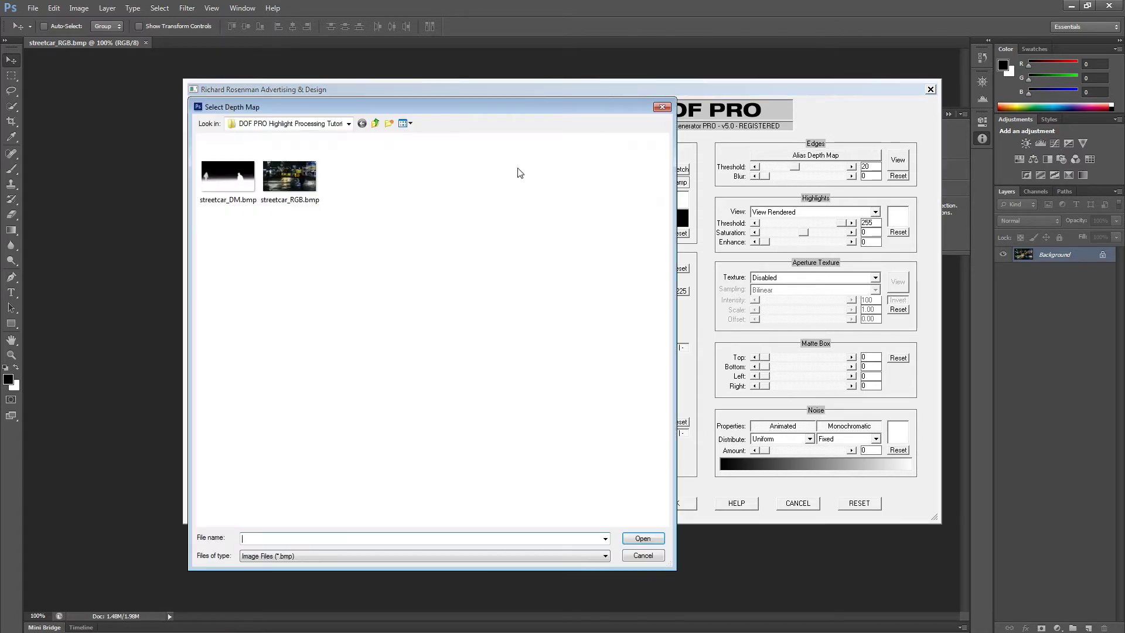
{"action": "left_click", "coordinate": [247, 200]}
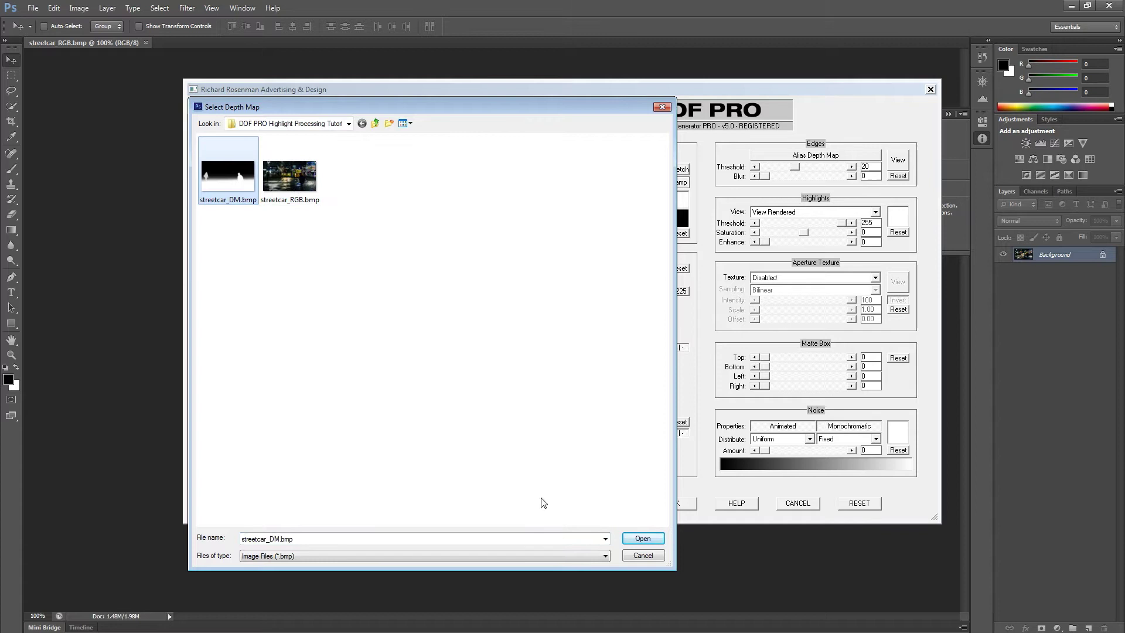
{"action": "left_click", "coordinate": [641, 537]}
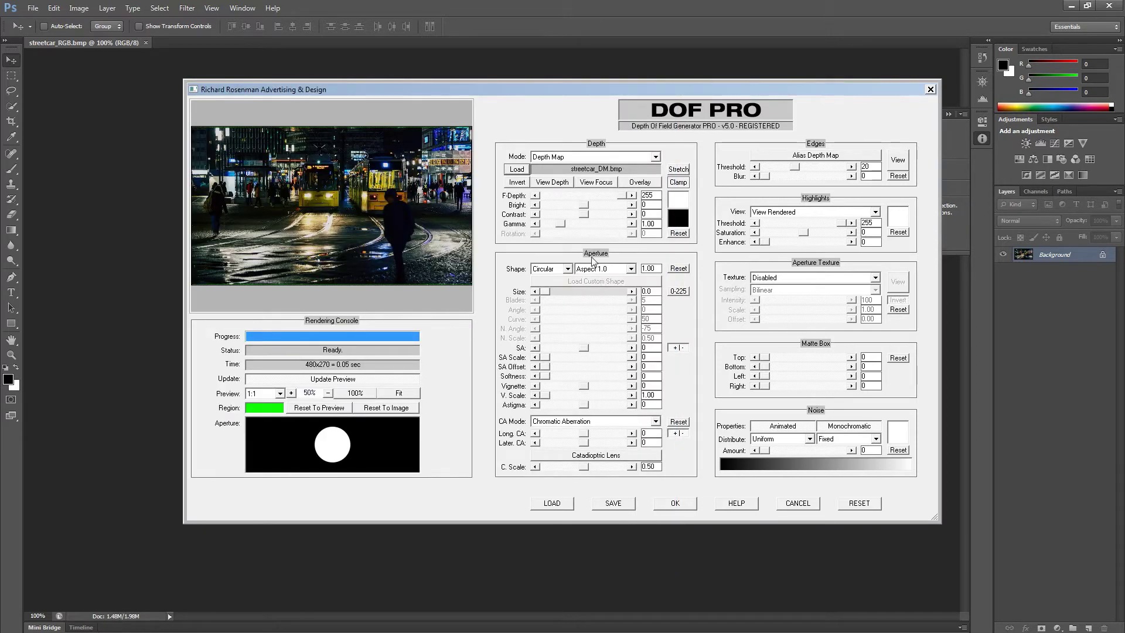
{"action": "left_click", "coordinate": [556, 183]}
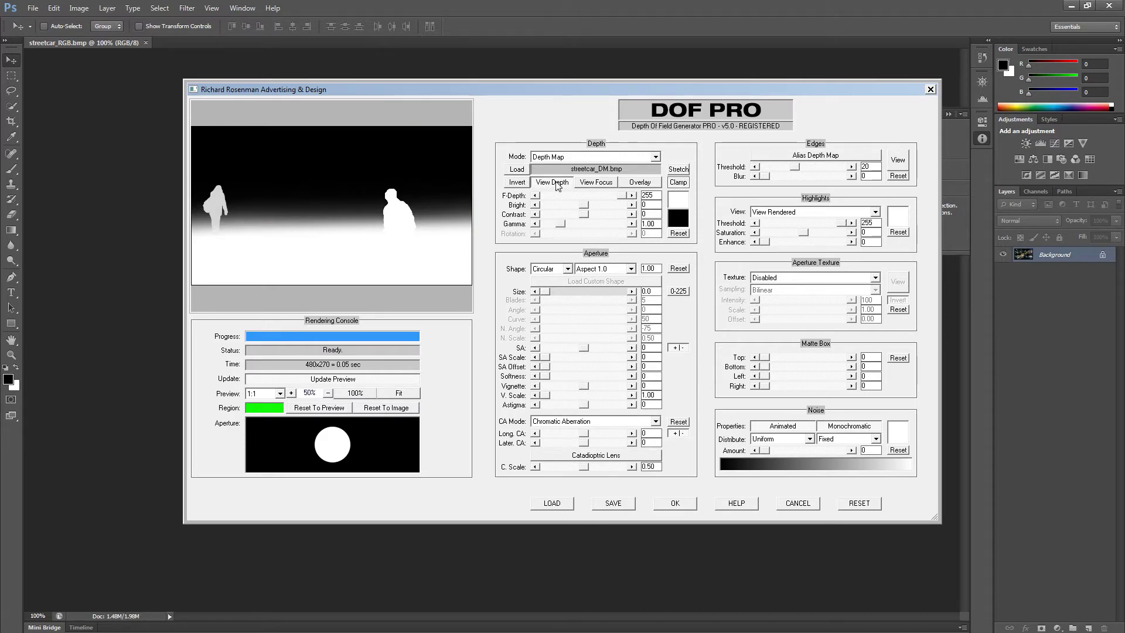
{"action": "left_click", "coordinate": [556, 184]}
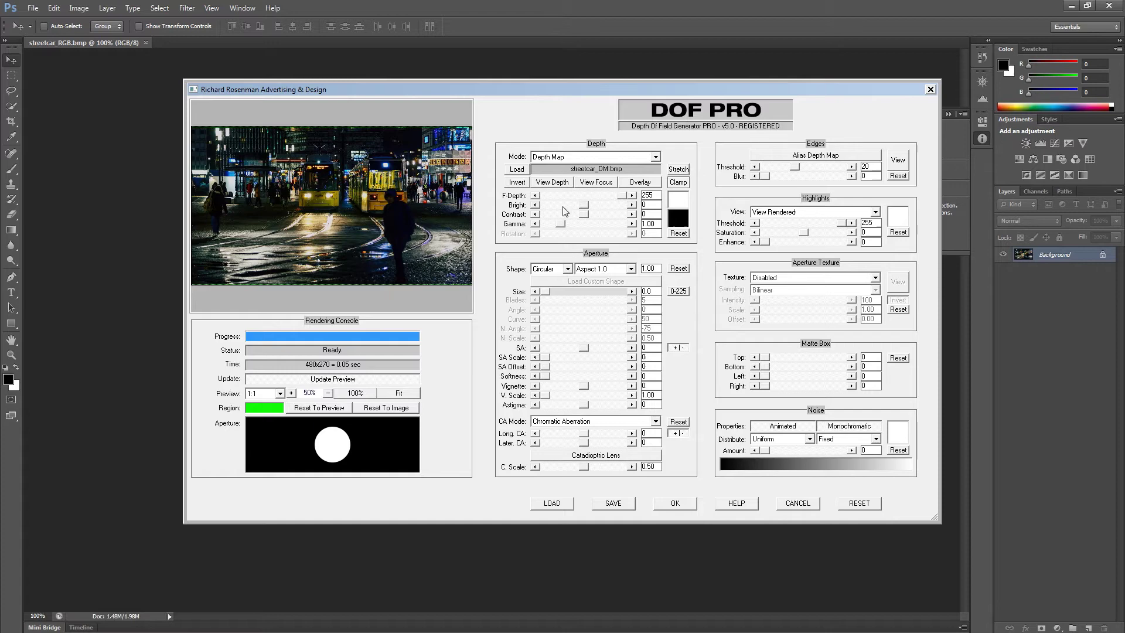
Use a Polygonal aperture with 7 blades and SA 50.
{"action": "left_click", "coordinate": [565, 269]}
{"action": "left_click", "coordinate": [563, 287]}
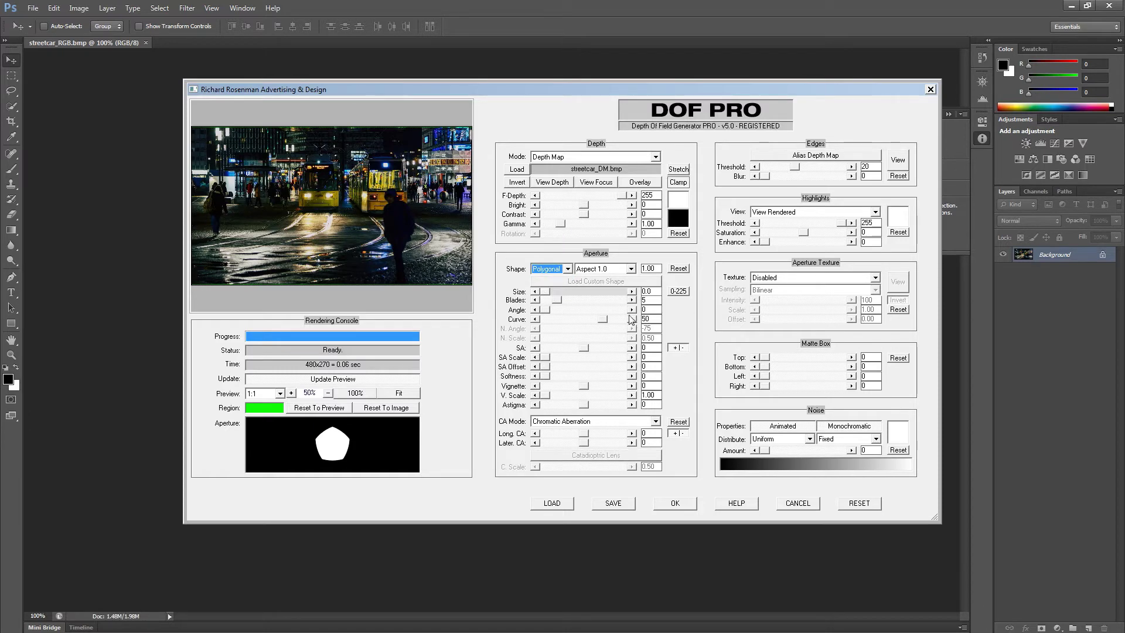
{"action": "double_click", "coordinate": [646, 300]}
{"action": "type", "text": "7"}
{"action": "key", "text": "Return"}
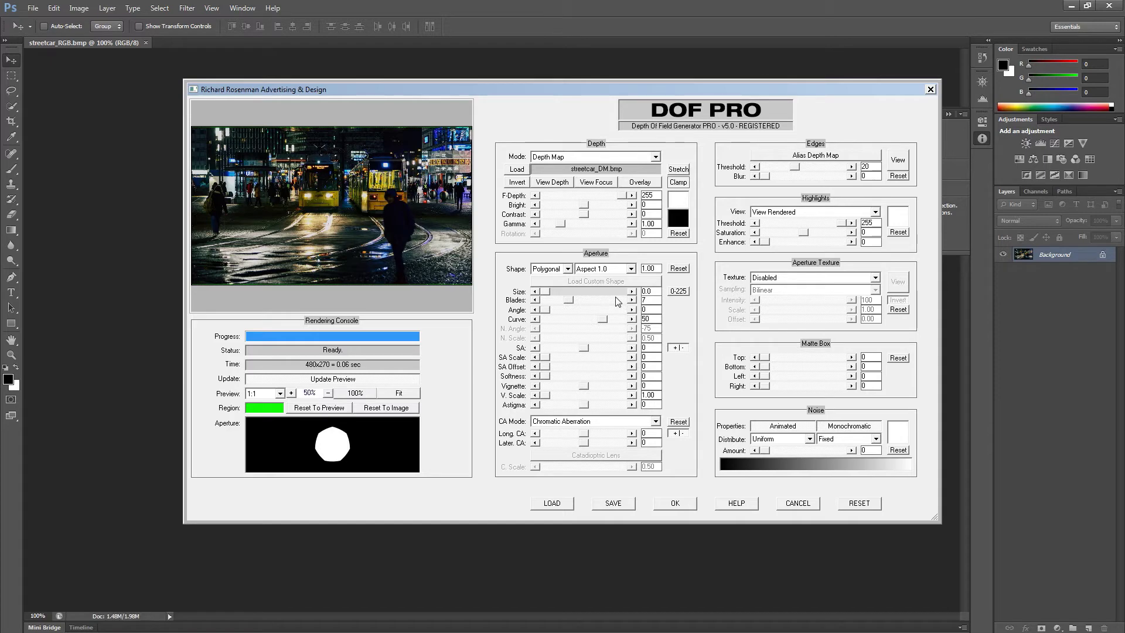
{"action": "double_click", "coordinate": [646, 347]}
{"action": "type", "text": "50"}
Set aperture aspect to 1.50 and size to 10, previewing at 100% then returning to 50%.
{"action": "double_click", "coordinate": [648, 268]}
{"action": "type", "text": "1.5"}
{"action": "key", "text": "Return"}
{"action": "type", "text": "10"}
{"action": "key", "text": "Return"}
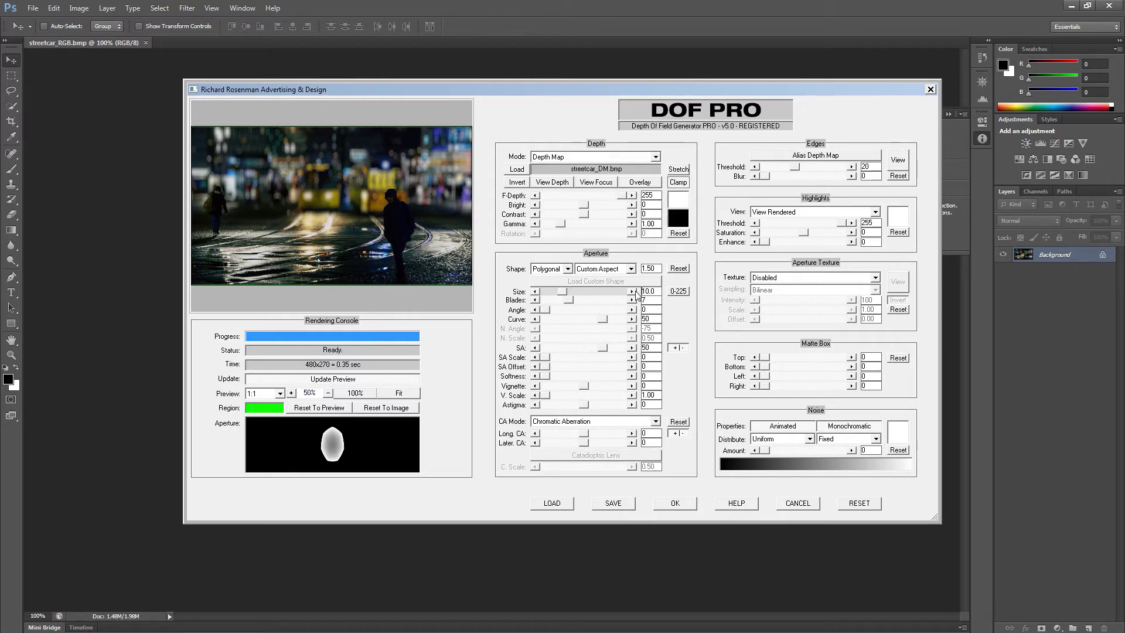
{"action": "left_click", "coordinate": [350, 393]}
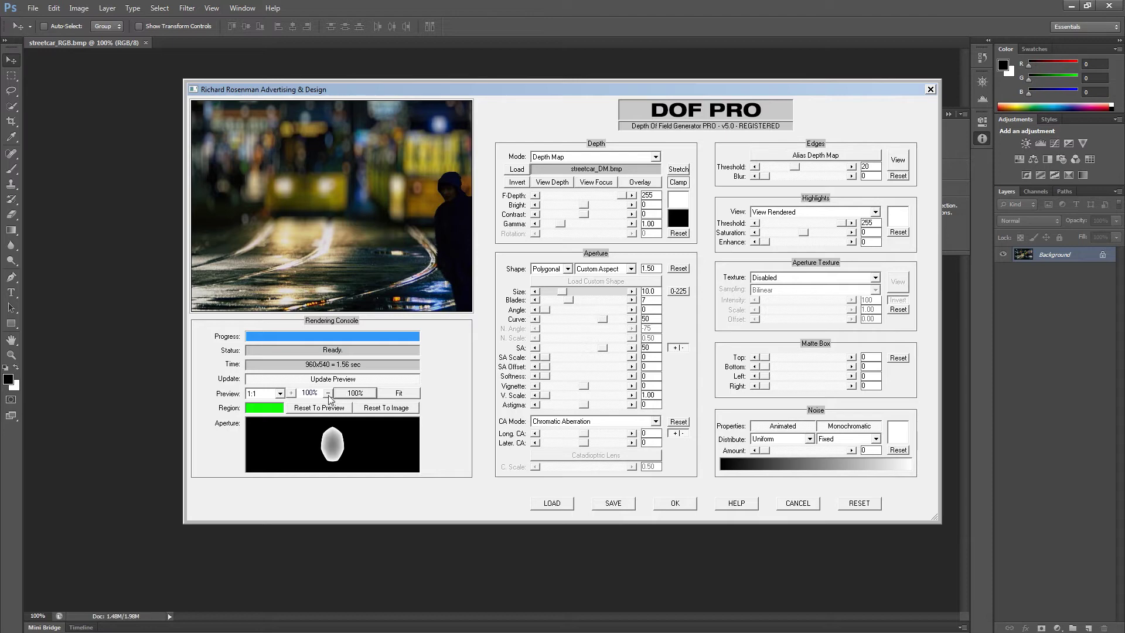
{"action": "left_click", "coordinate": [328, 393]}
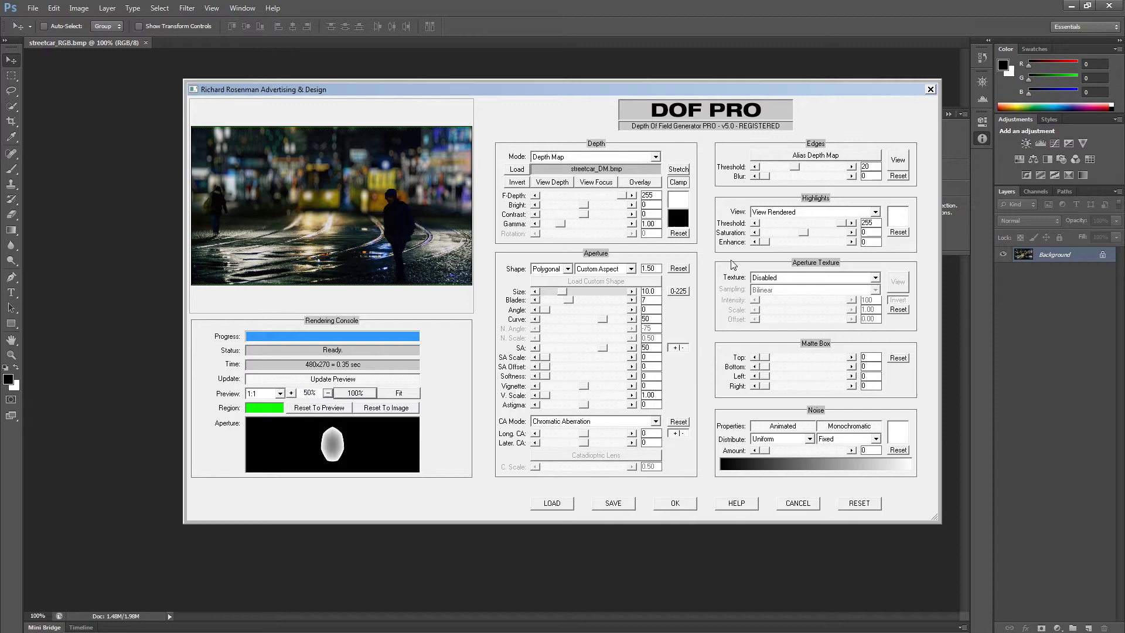
View only the selected highlights and set the highlight threshold to 170.
{"action": "left_click", "coordinate": [778, 213]}
{"action": "left_click", "coordinate": [778, 231]}
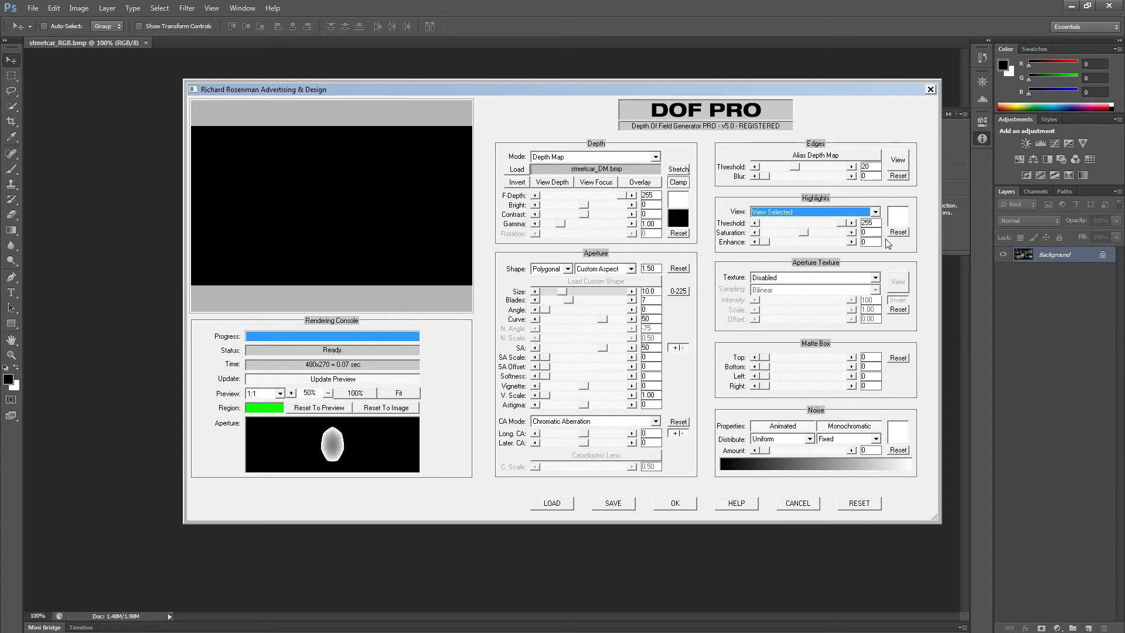
{"action": "double_click", "coordinate": [872, 223]}
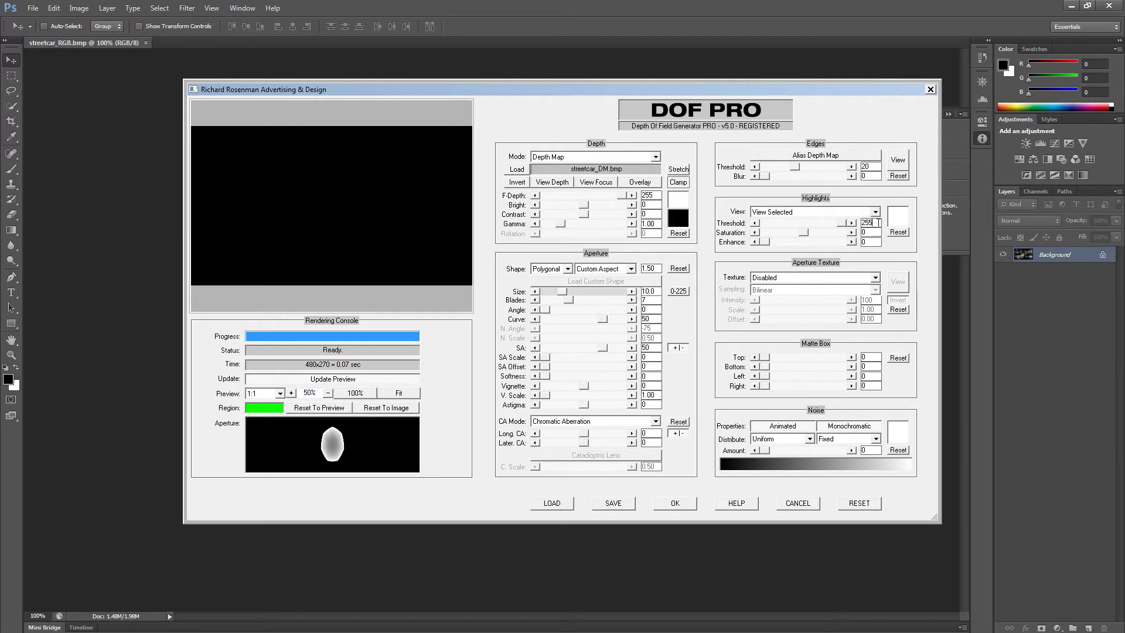
{"action": "type", "text": "170"}
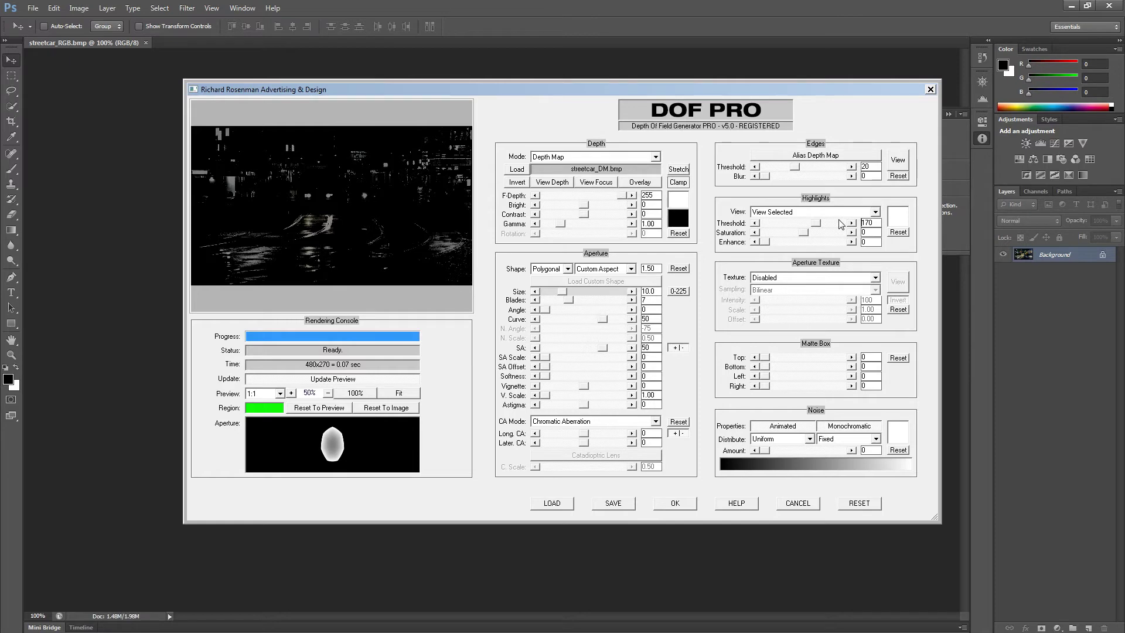
View the processed highlights and set highlight Enhance to 30.
{"action": "left_click", "coordinate": [843, 212]}
{"action": "left_click", "coordinate": [823, 226]}
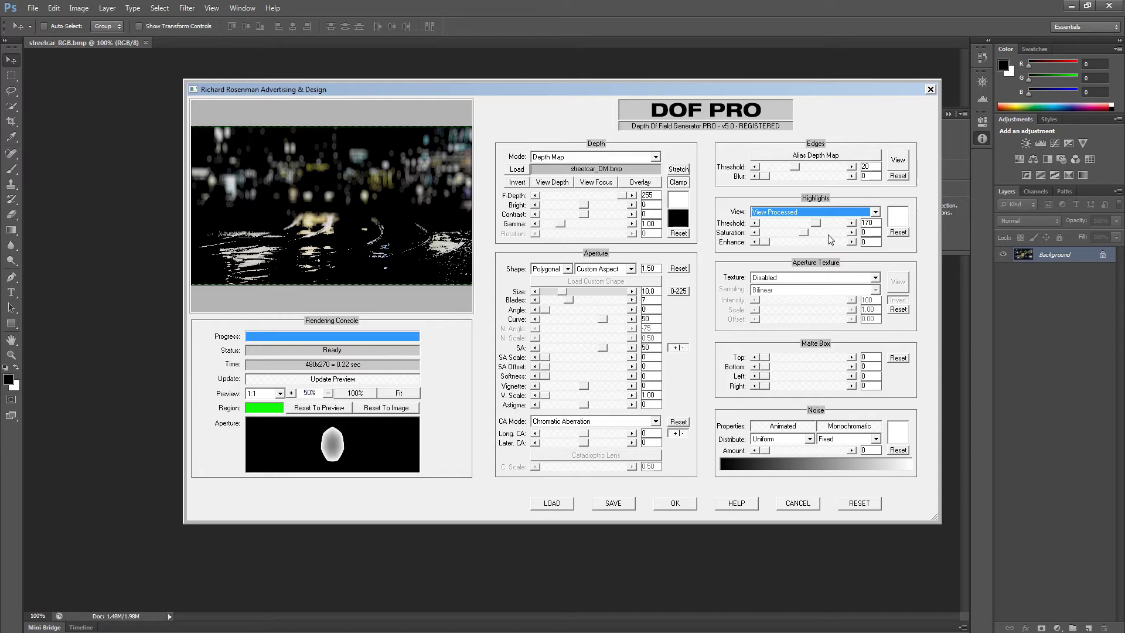
{"action": "double_click", "coordinate": [865, 241]}
{"action": "type", "text": "30"}
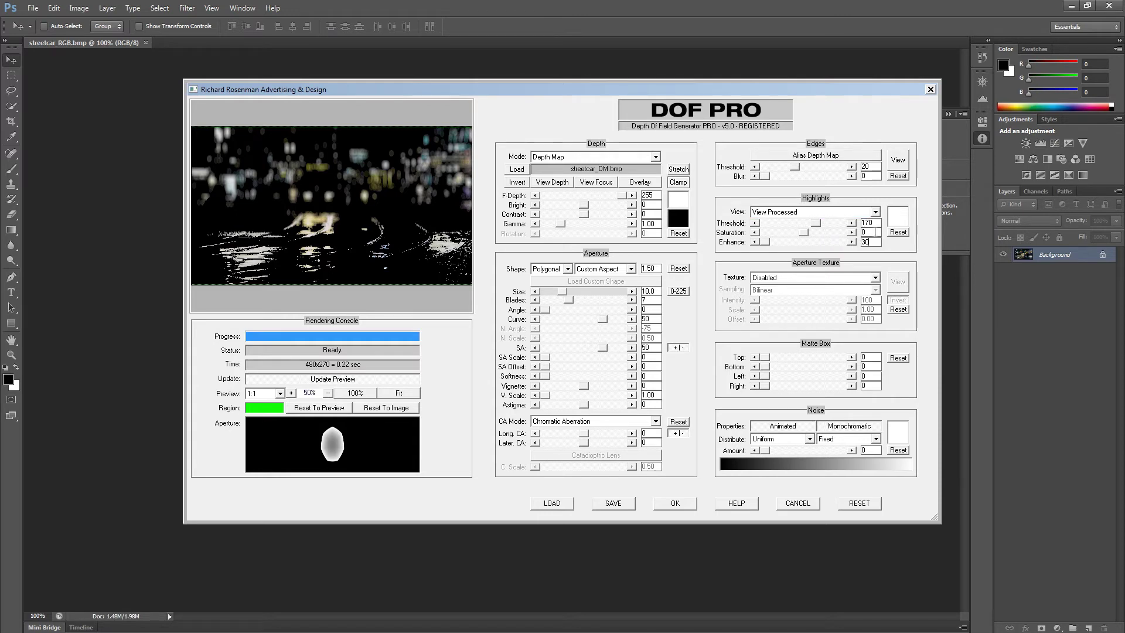
{"action": "key", "text": "Tab"}
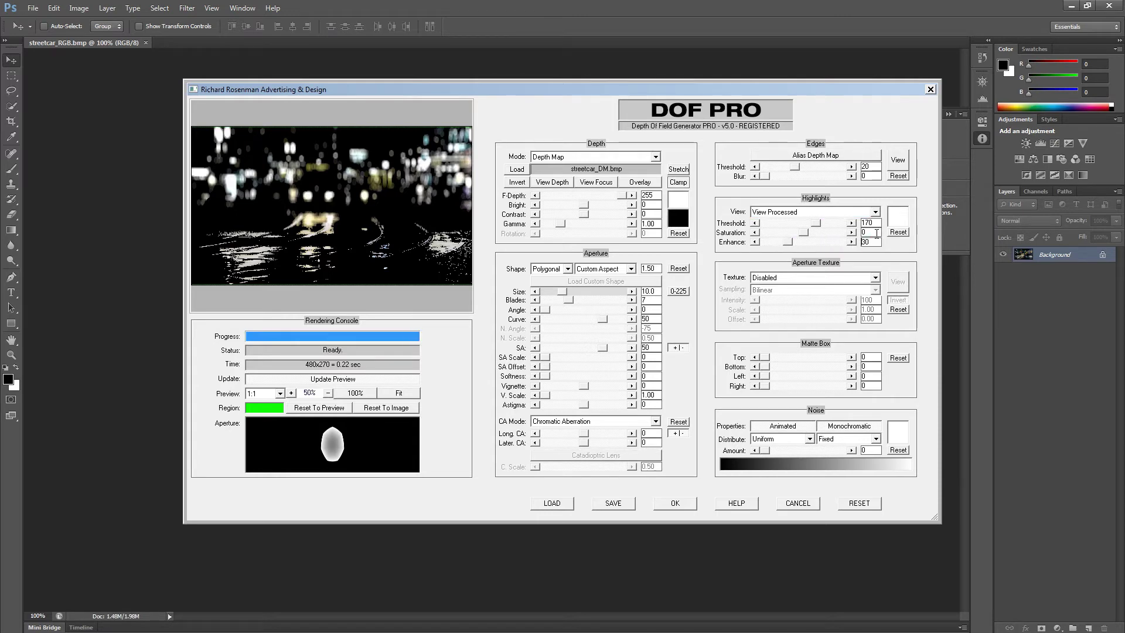
Set highlight saturation to 75 and switch the preview to View Rendered.
{"action": "double_click", "coordinate": [875, 233]}
{"action": "type", "text": "75"}
{"action": "key", "text": "Tab"}
{"action": "left_click", "coordinate": [853, 213]}
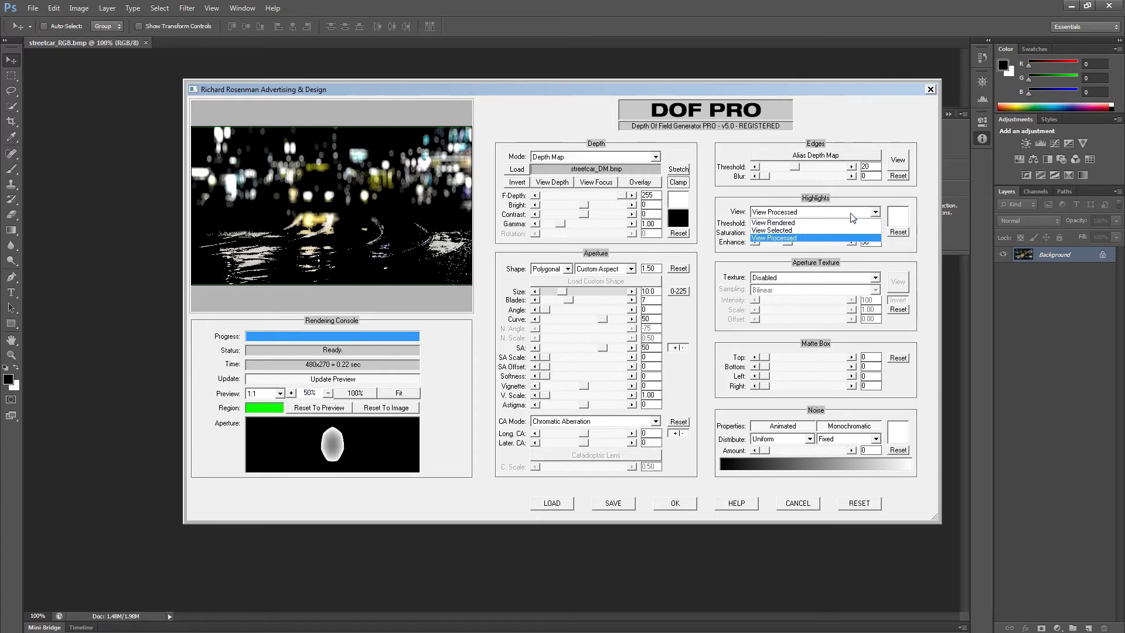
{"action": "left_click", "coordinate": [849, 224]}
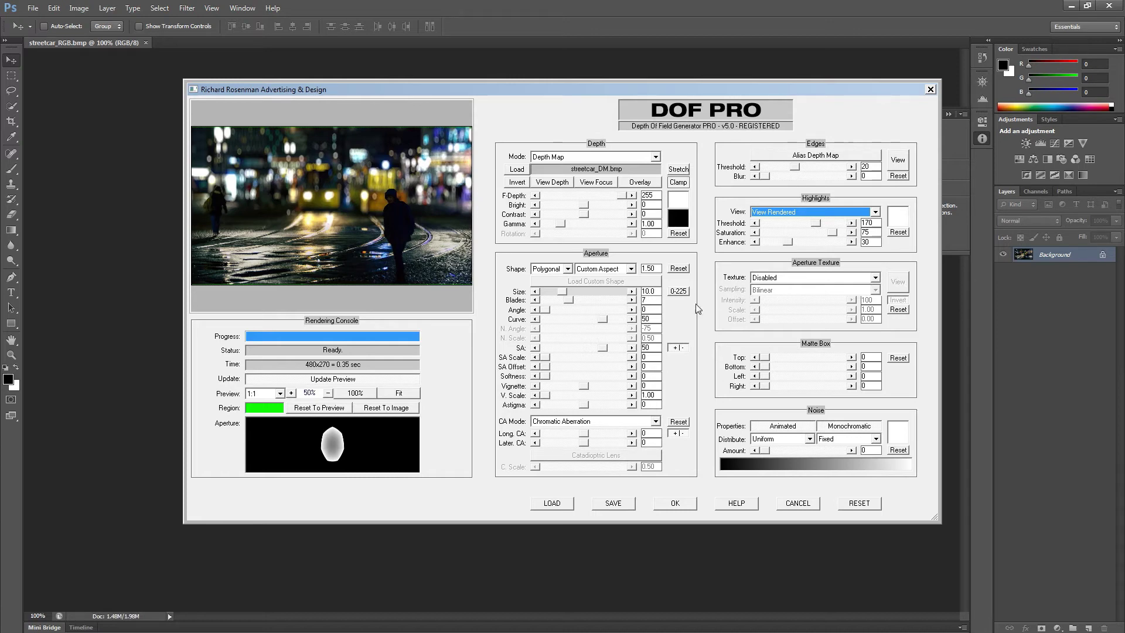
Preview at 100%, add noise amount 3 distributed by Blur Amount, and apply with OK.
{"action": "left_click", "coordinate": [356, 393]}
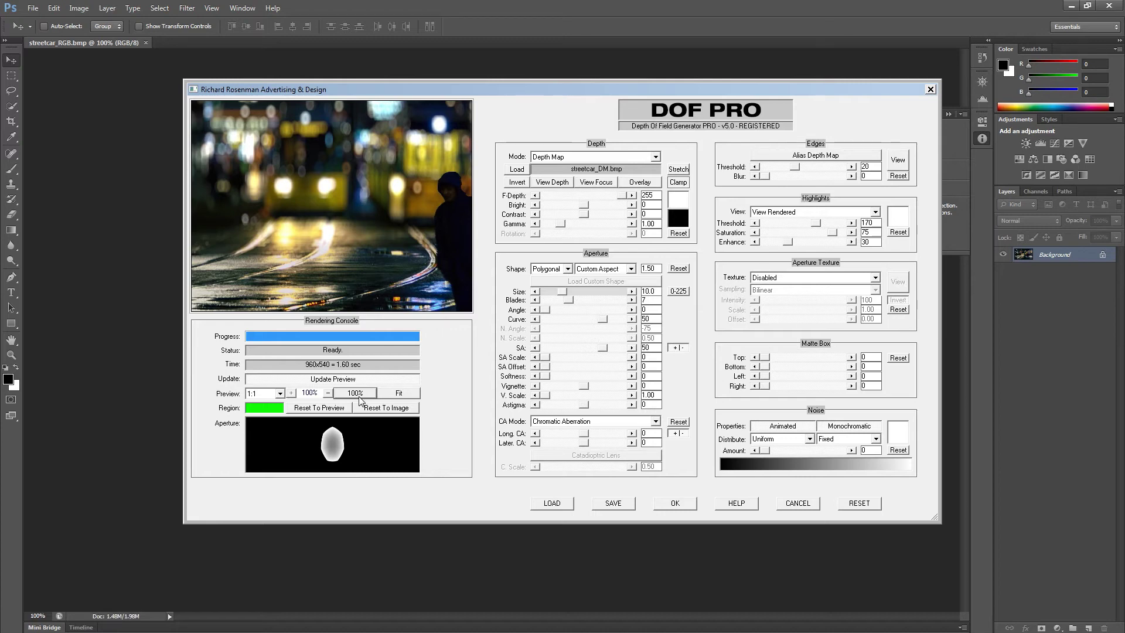
{"action": "double_click", "coordinate": [868, 450]}
{"action": "type", "text": "3"}
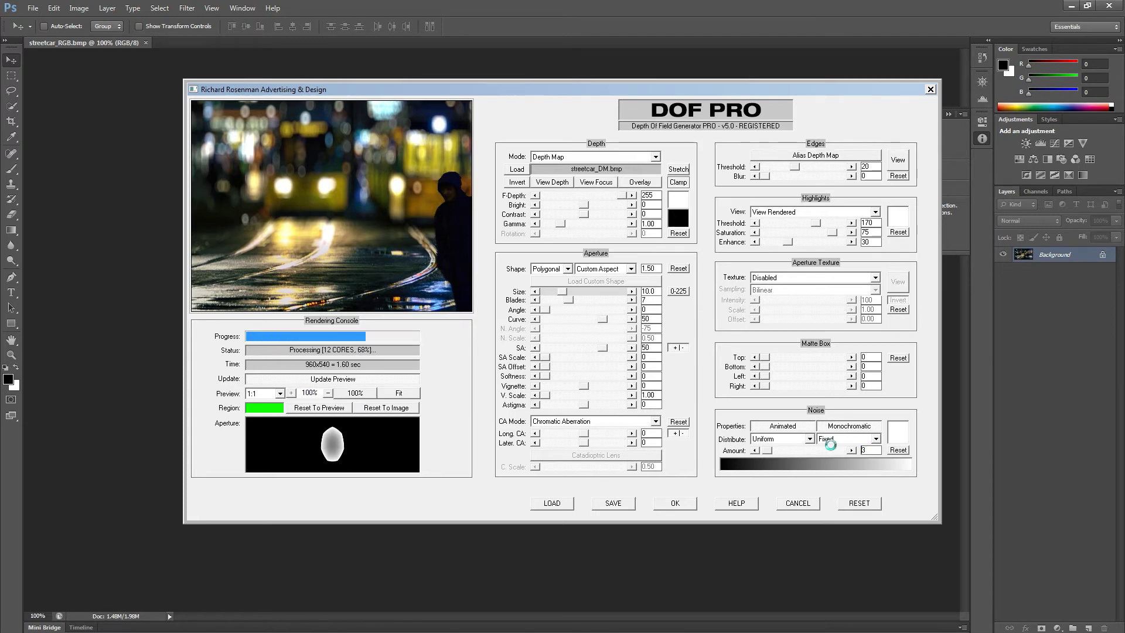
{"action": "left_click", "coordinate": [875, 440]}
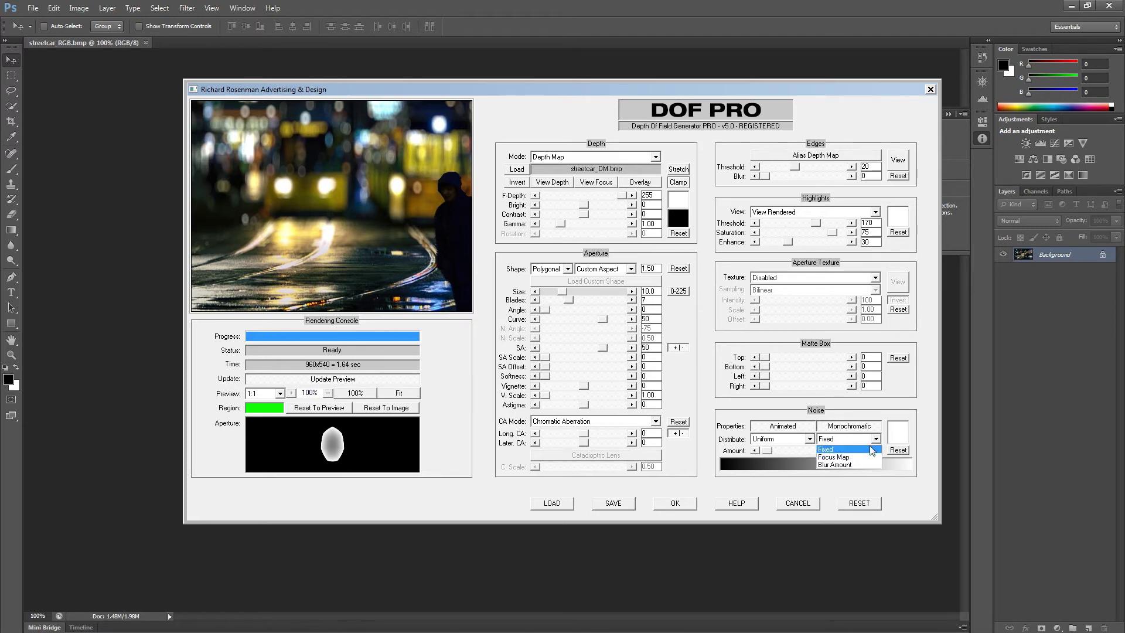
{"action": "left_click", "coordinate": [862, 464]}
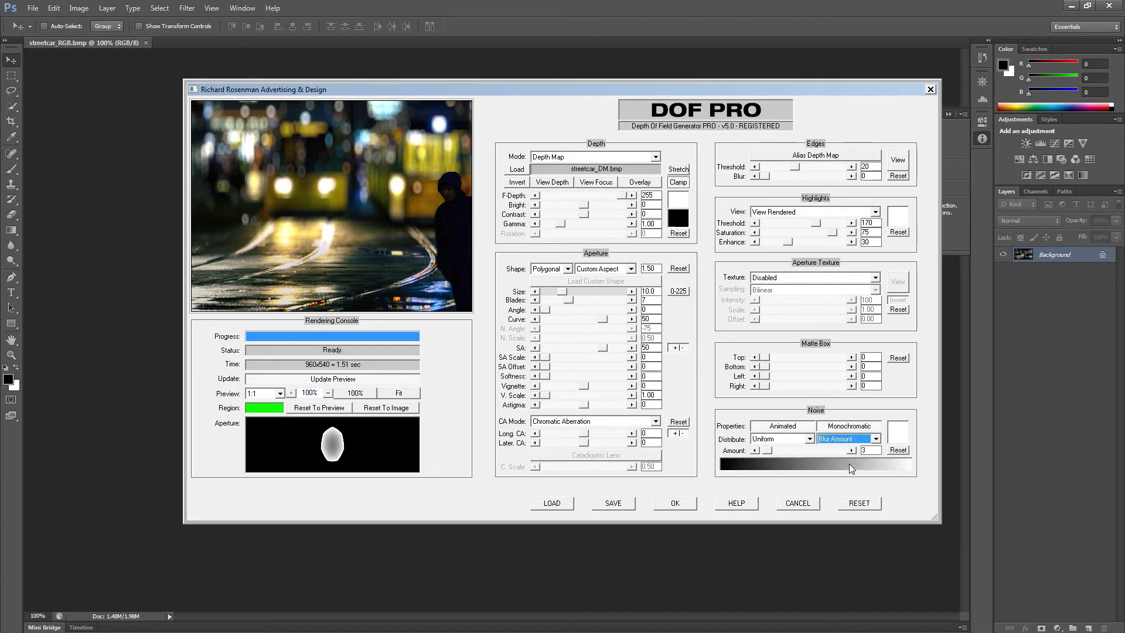
{"action": "left_click", "coordinate": [680, 503]}
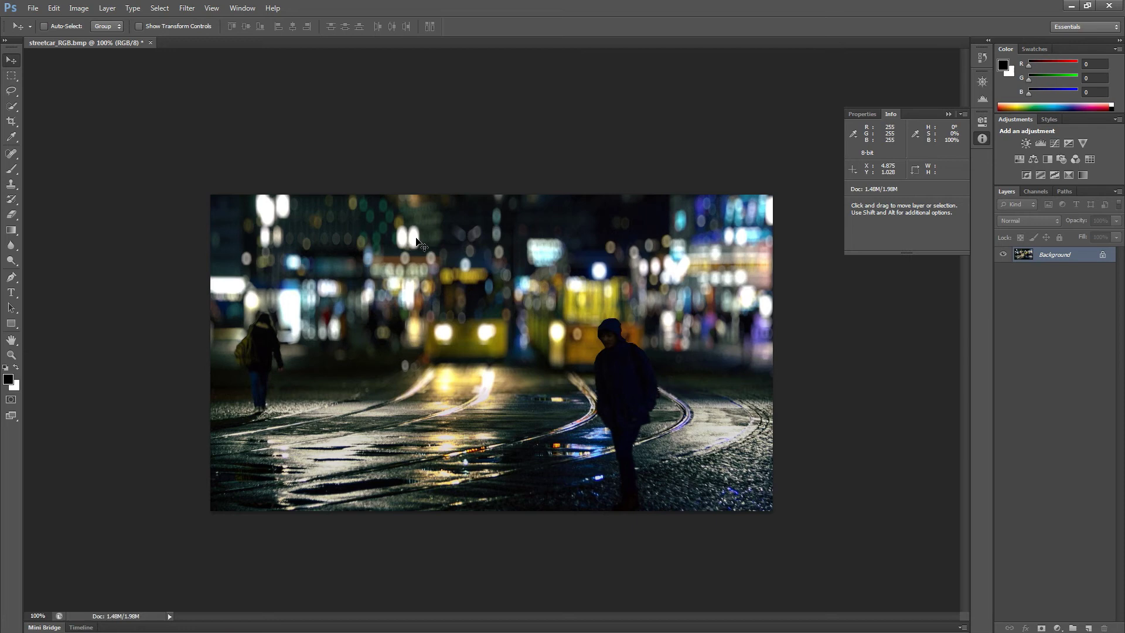
Cancel the direct Image > Curves and instead add a Curves adjustment layer, expanding its graph.
{"action": "left_click", "coordinate": [79, 8]}
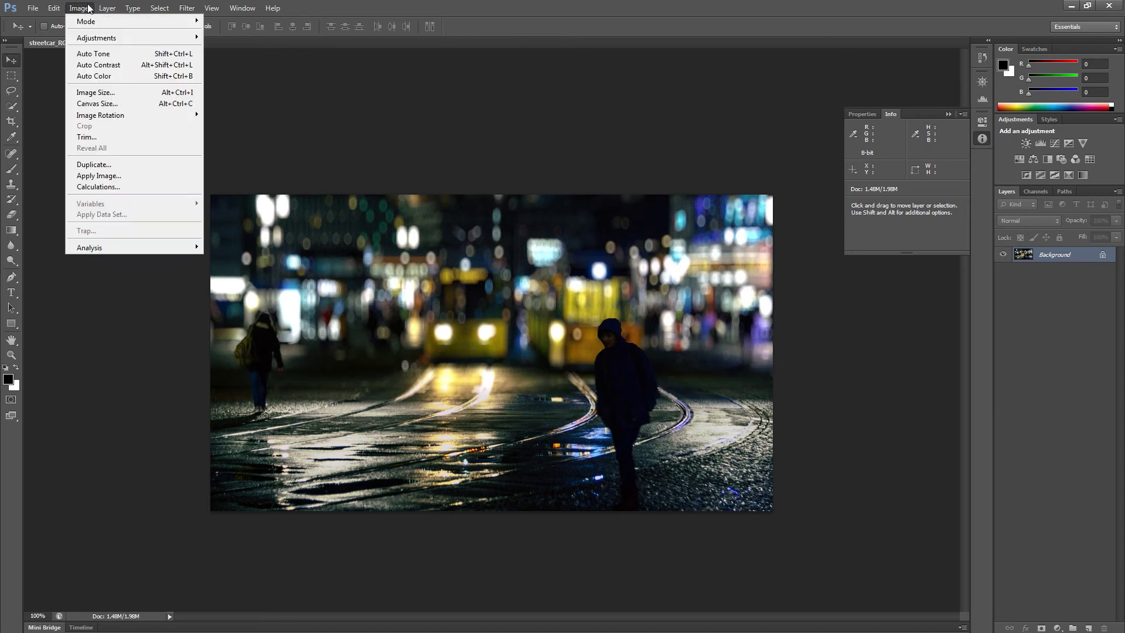
{"action": "mouse_move", "coordinate": [106, 39]}
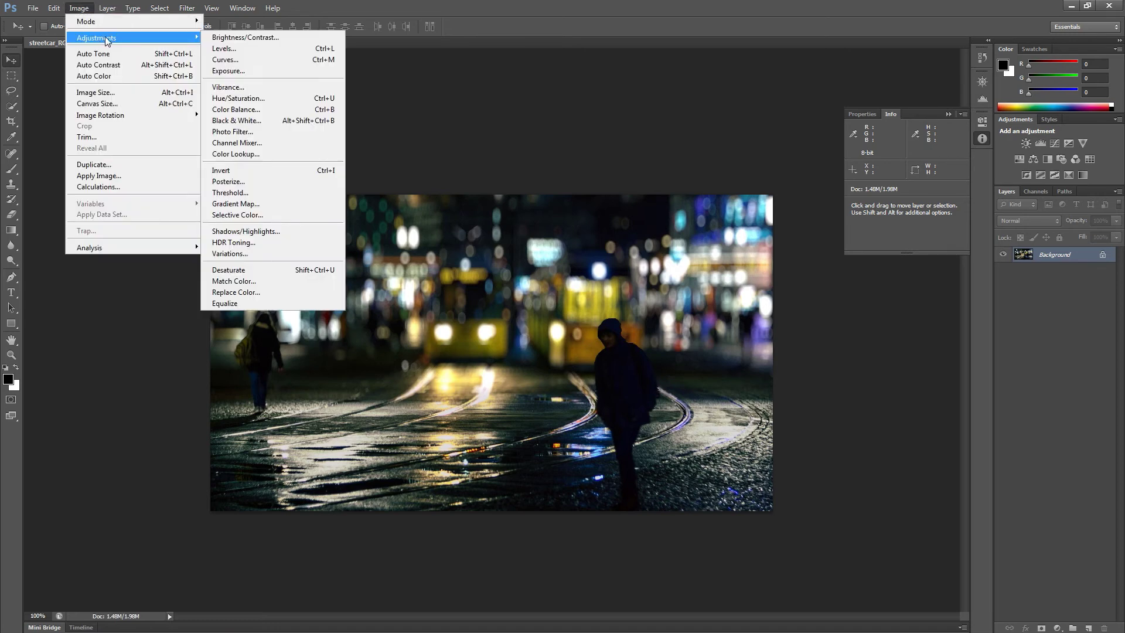
{"action": "left_click", "coordinate": [238, 60]}
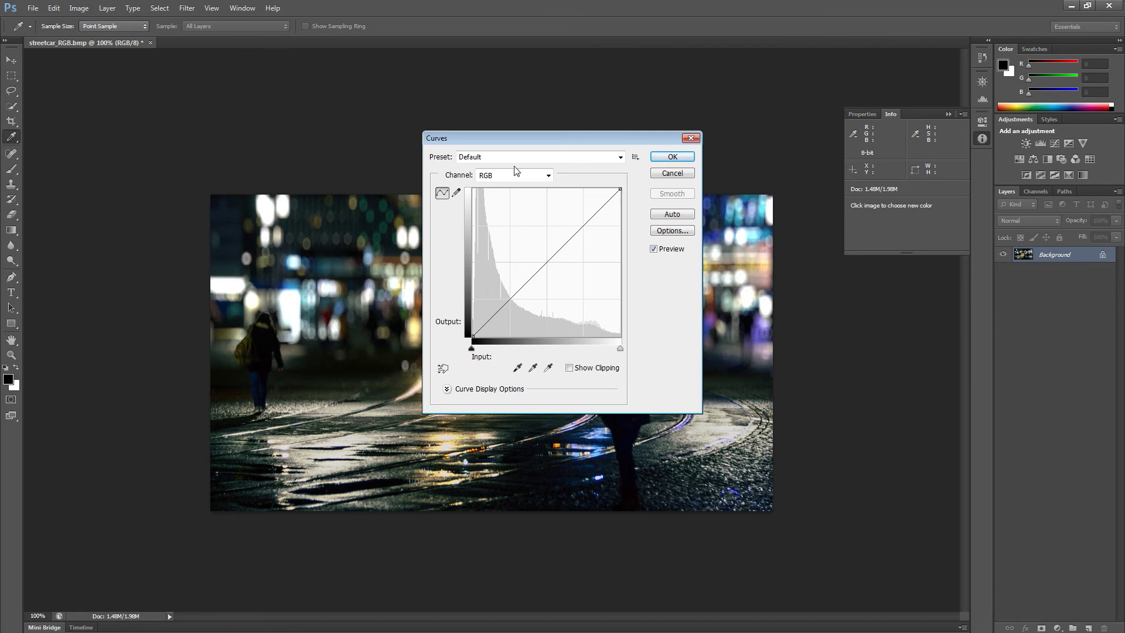
{"action": "left_click", "coordinate": [672, 173]}
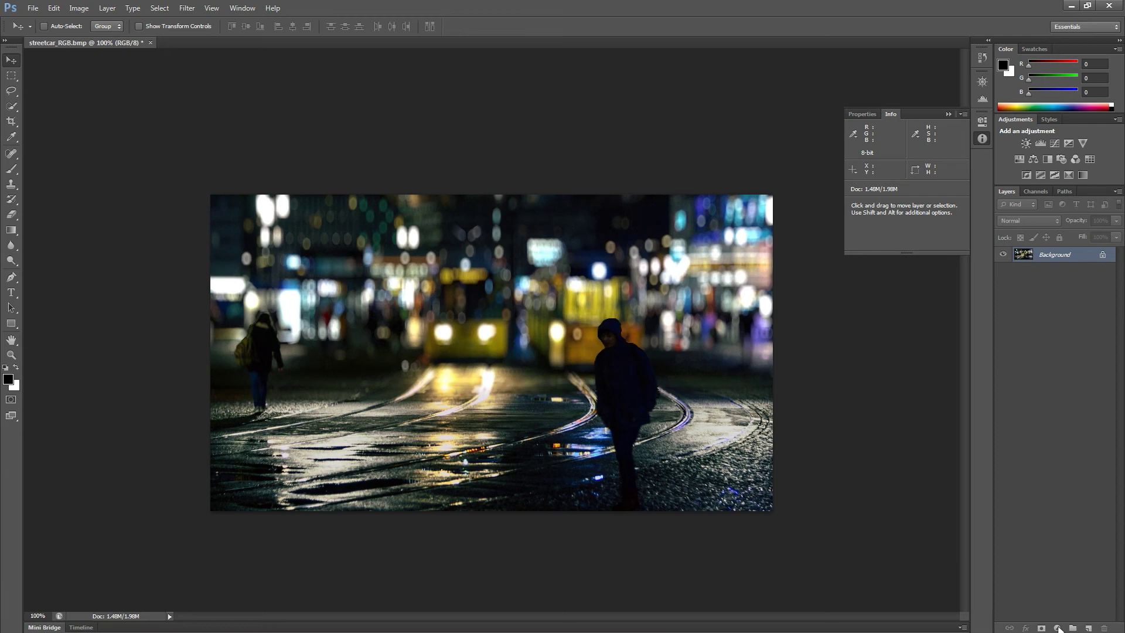
{"action": "left_click", "coordinate": [1057, 627]}
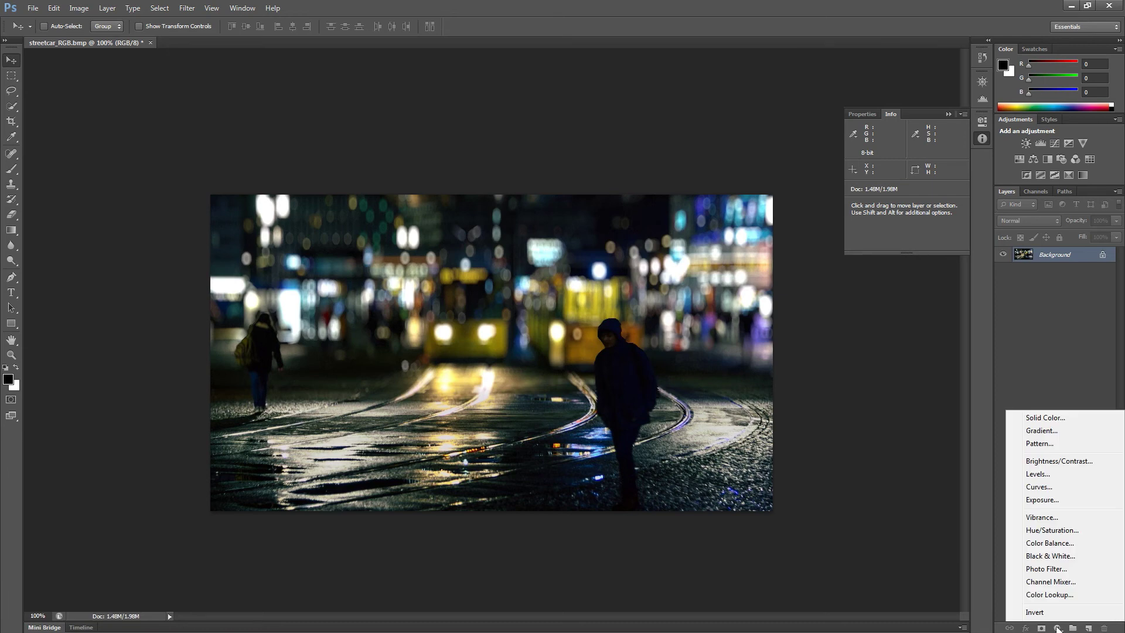
{"action": "left_click", "coordinate": [1053, 485]}
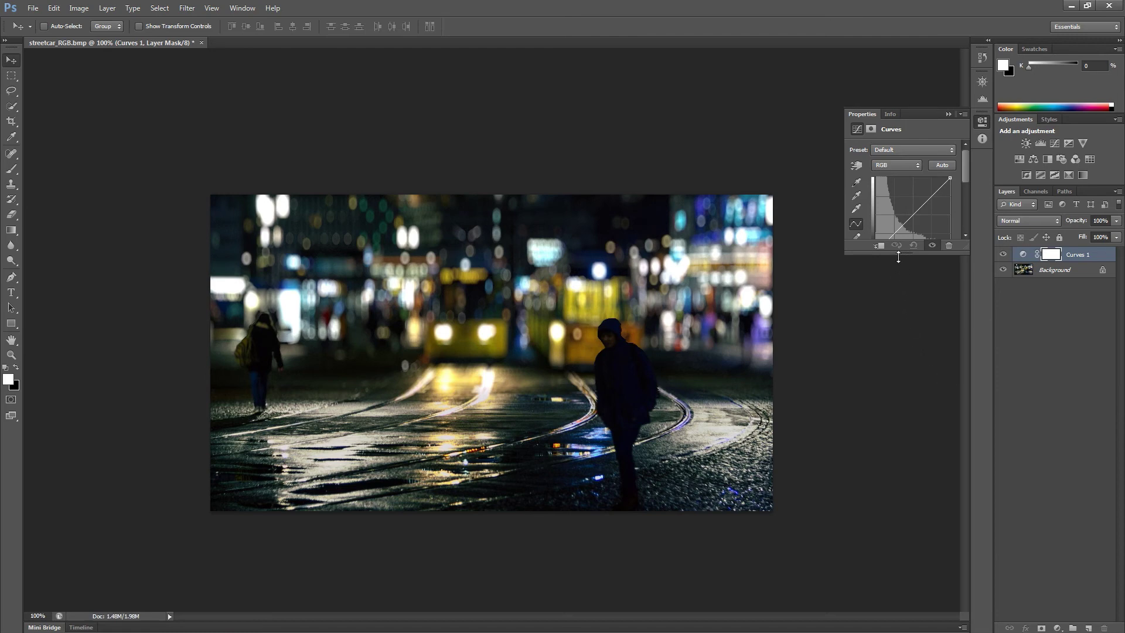
{"action": "left_click_drag", "start_coordinate": [899, 256], "coordinate": [910, 314]}
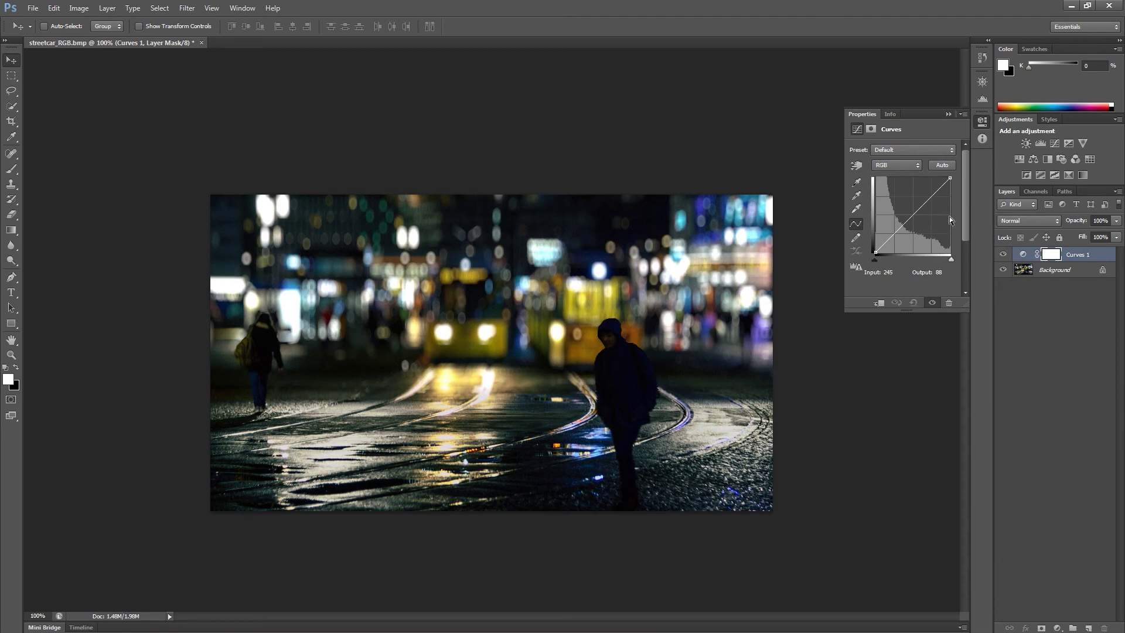
Lower the curve's white point output to 220.
{"action": "left_click_drag", "start_coordinate": [950, 179], "coordinate": [956, 189]}
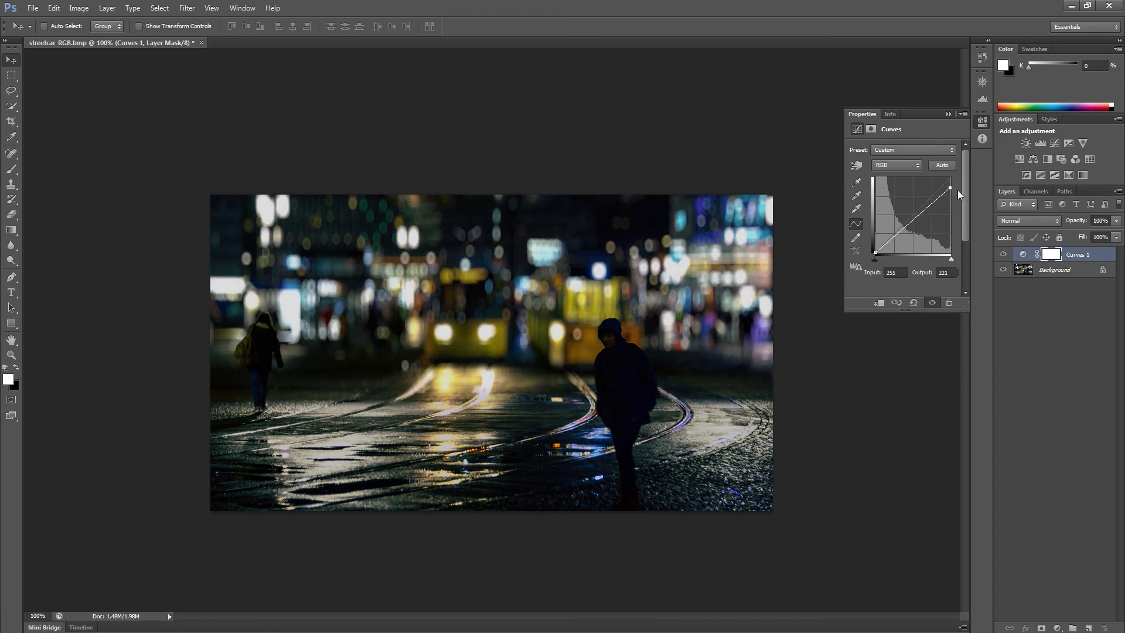
{"action": "double_click", "coordinate": [945, 272]}
{"action": "type", "text": "220"}
{"action": "key", "text": "Return"}
Add curve points with outputs 190 and 95 to lift midtones and shadows.
{"action": "left_click_drag", "start_coordinate": [931, 204], "coordinate": [932, 197]}
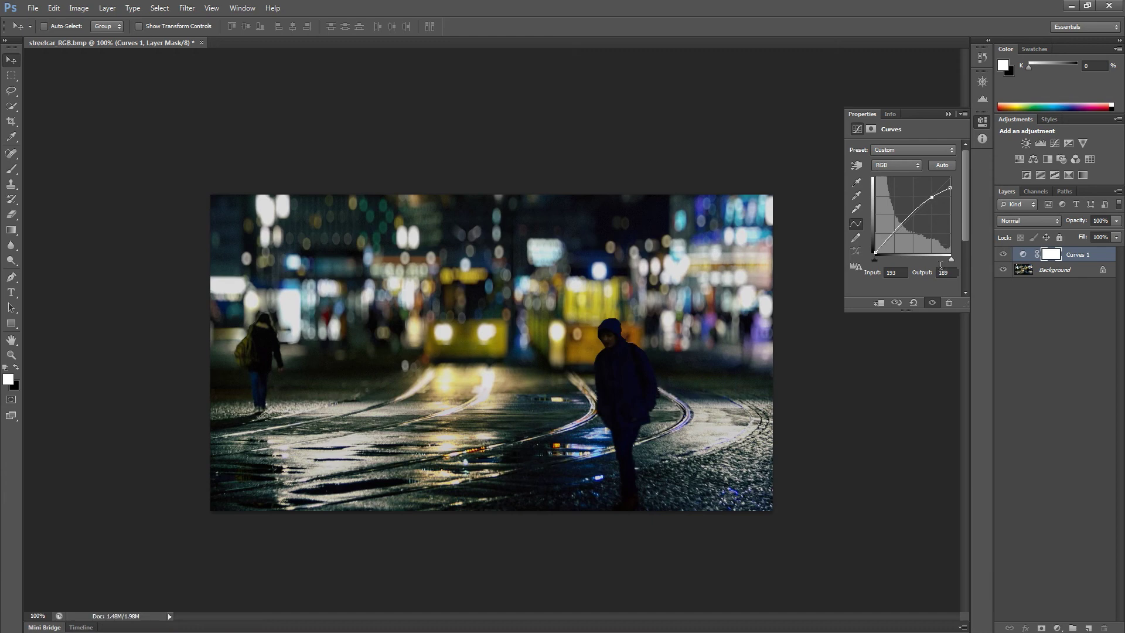
{"action": "left_click", "coordinate": [942, 271]}
{"action": "type", "text": "190"}
{"action": "left_click", "coordinate": [904, 223]}
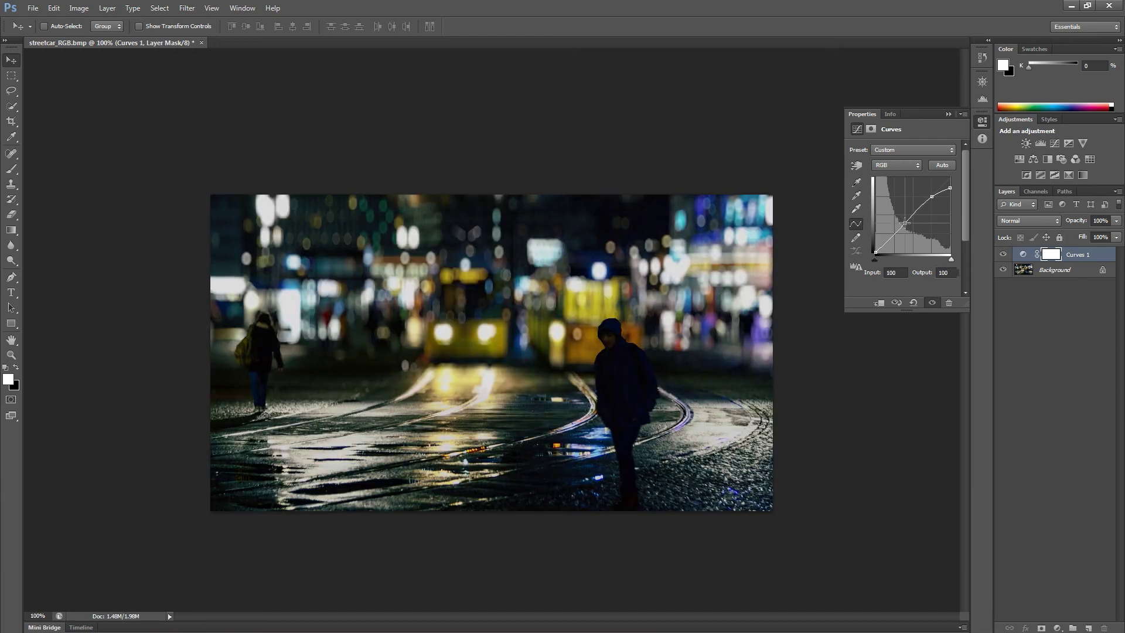
{"action": "left_click_drag", "start_coordinate": [905, 222], "coordinate": [900, 224]}
{"action": "left_click", "coordinate": [946, 272]}
{"action": "type", "text": "95"}
Toggle Curves 1 visibility off and on twice to compare before and after.
{"action": "left_click", "coordinate": [1002, 254]}
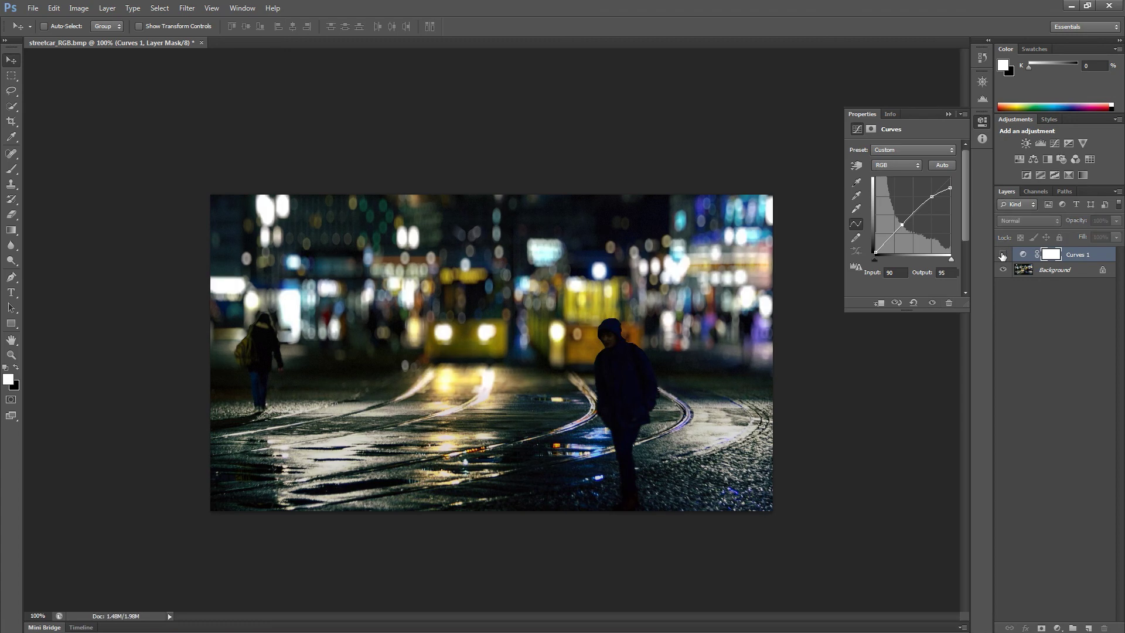
{"action": "left_click", "coordinate": [1002, 254]}
{"action": "left_click", "coordinate": [1003, 255]}
{"action": "left_click", "coordinate": [1002, 254]}
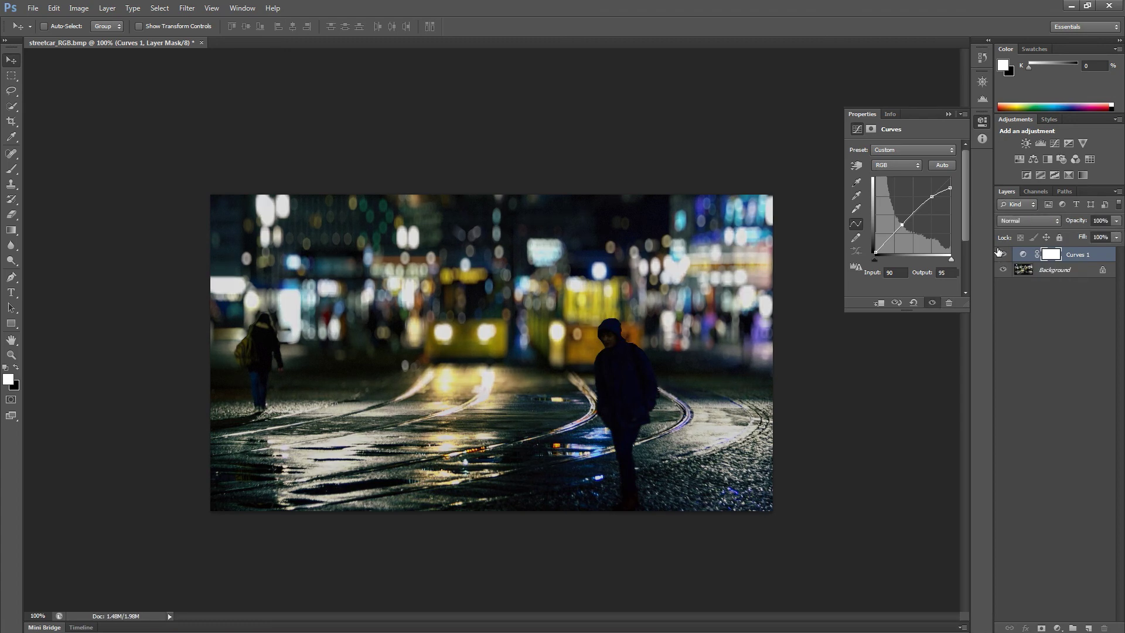
Close the curve properties, select the Background layer, and show the Info panel readouts.
{"action": "left_click", "coordinate": [948, 114]}
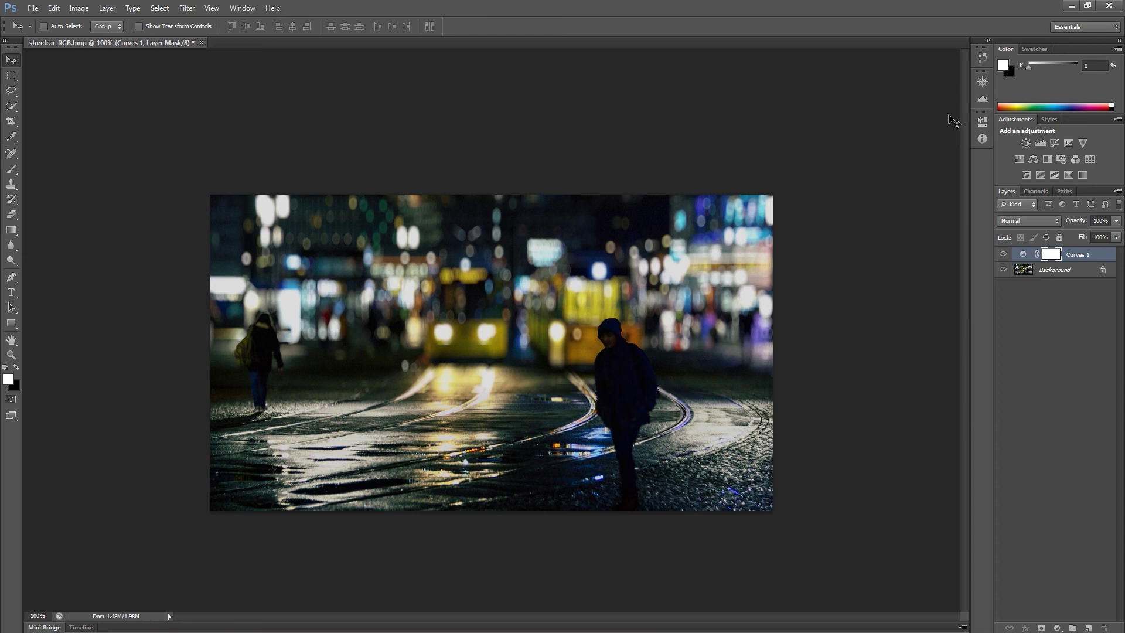
{"action": "left_click", "coordinate": [1053, 270]}
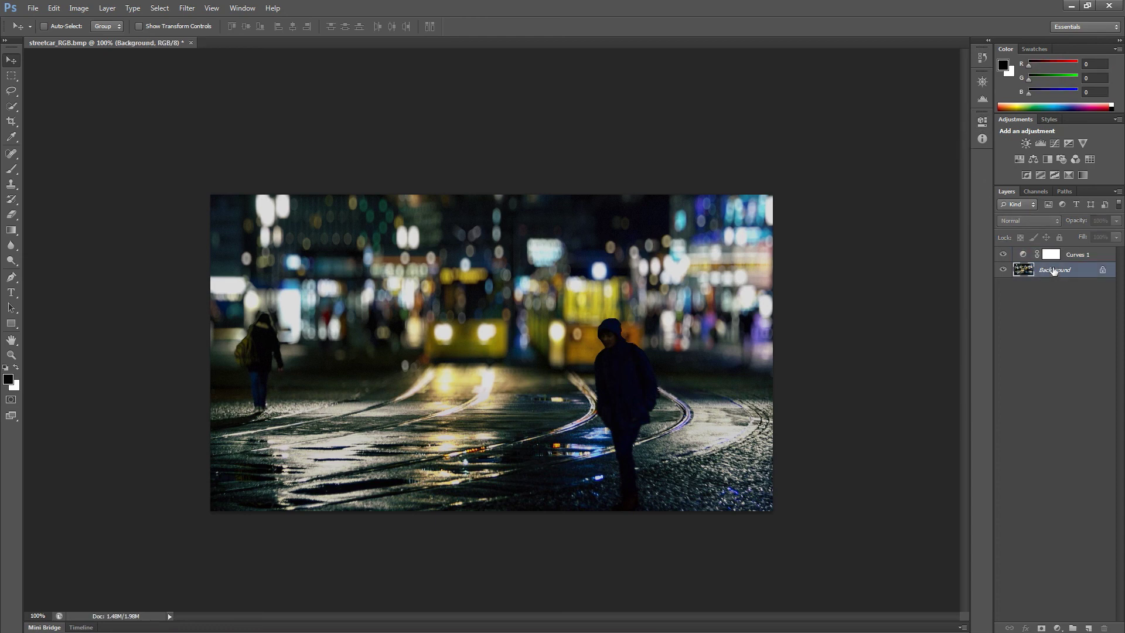
{"action": "left_click", "coordinate": [982, 138]}
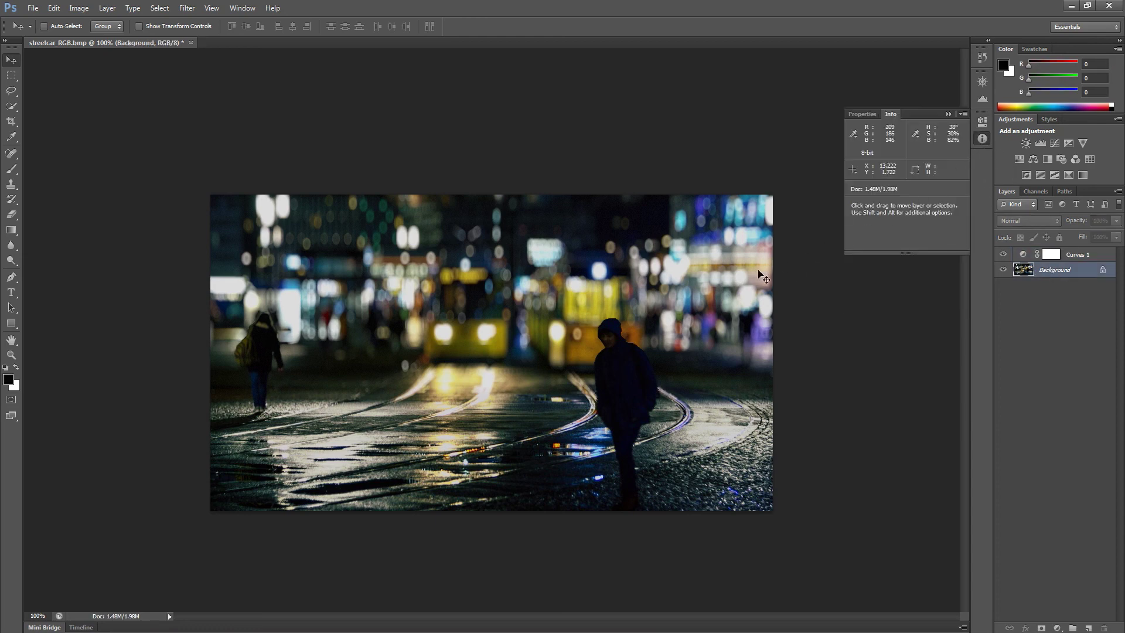